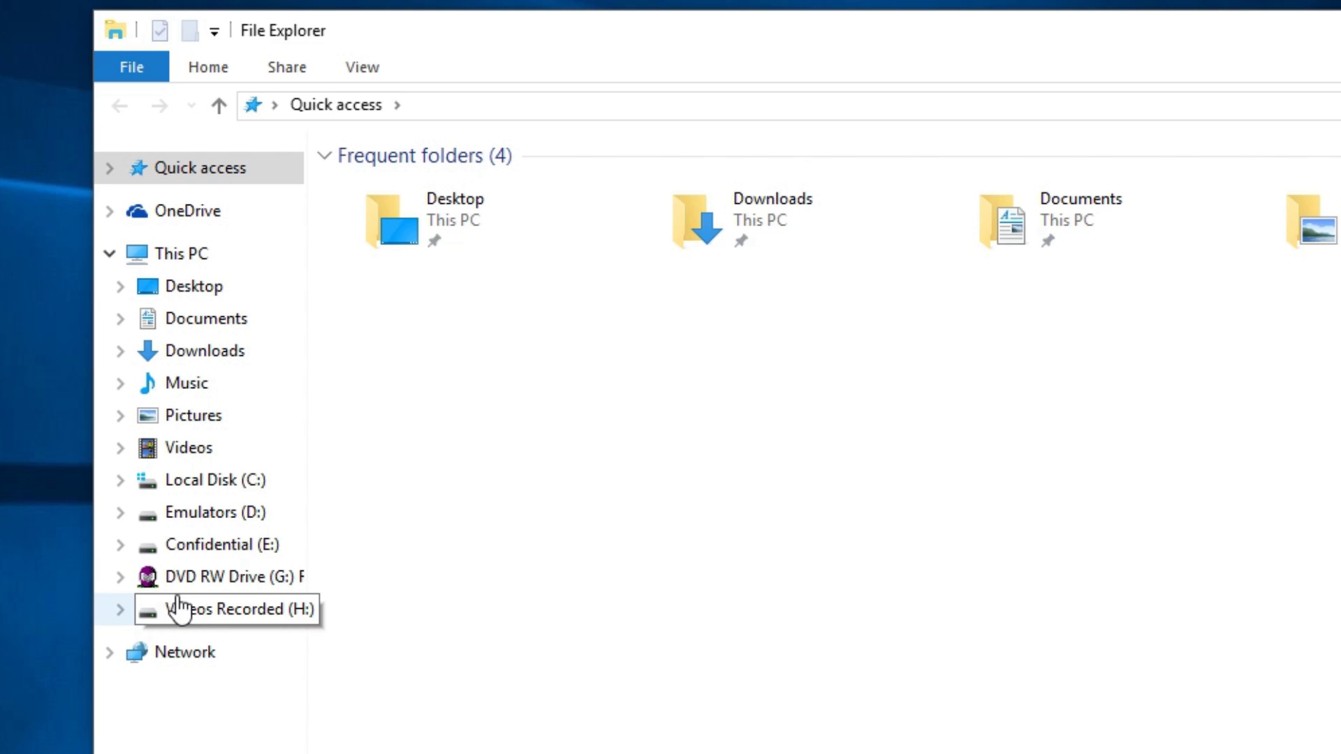
- Open the DVD RW Drive (G:) RoadRash disc in File Explorer to list its 10 files and folders
left_click(539, 456)
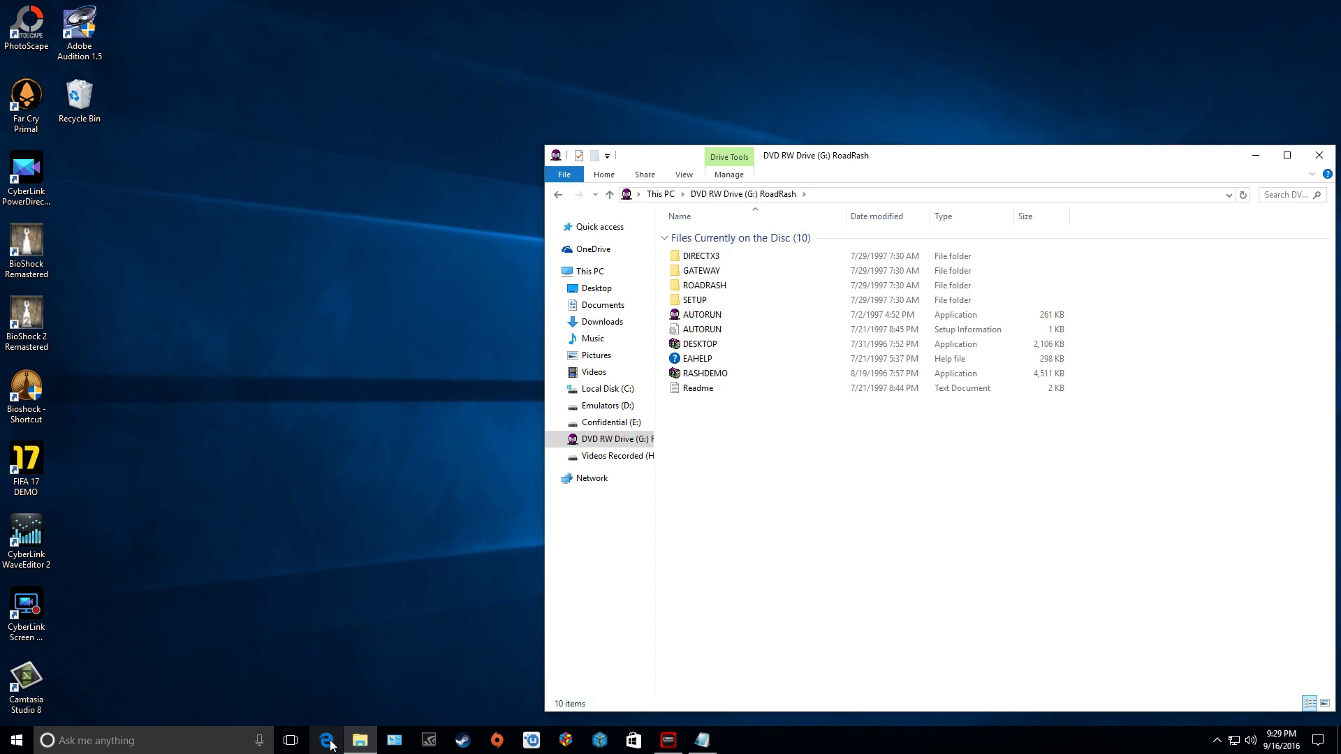
- Go to the pasted 1drv.ms OneDrive share link in Edge
left_click(326, 740)
key("ctrl+v")
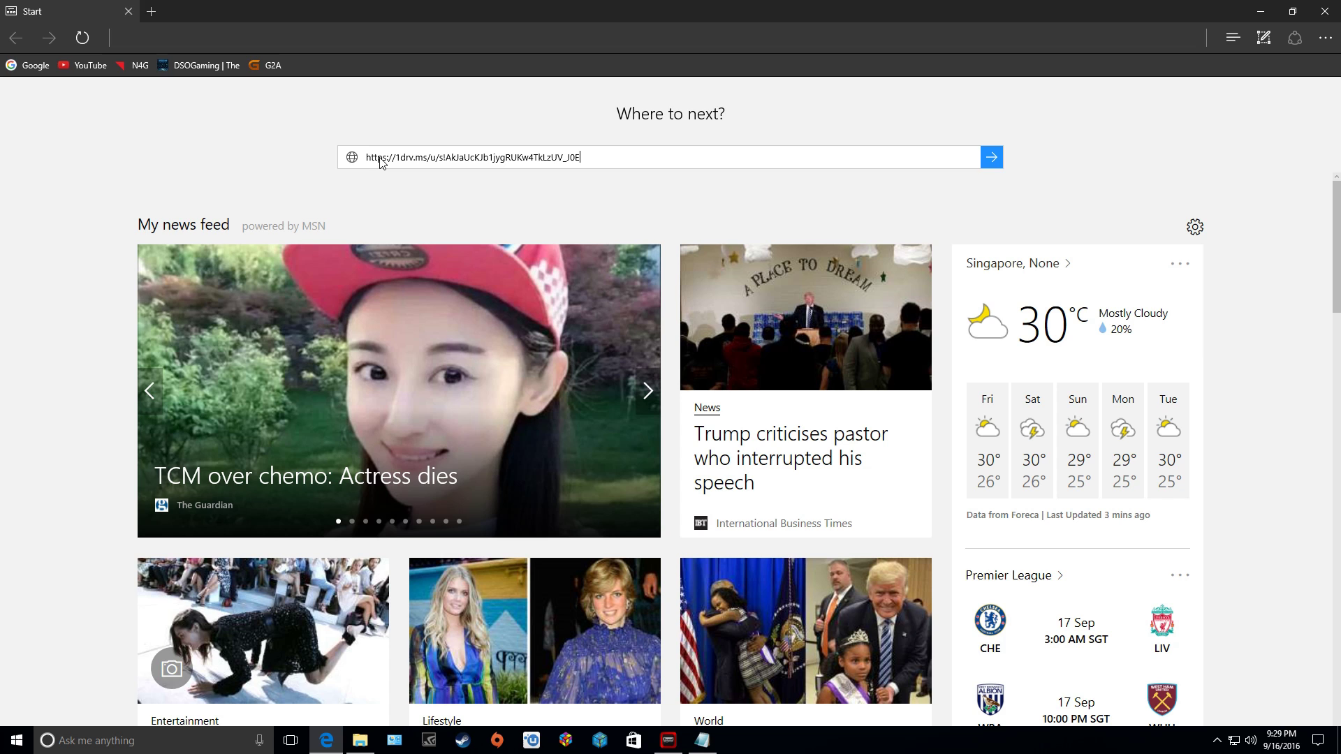
key("Return")
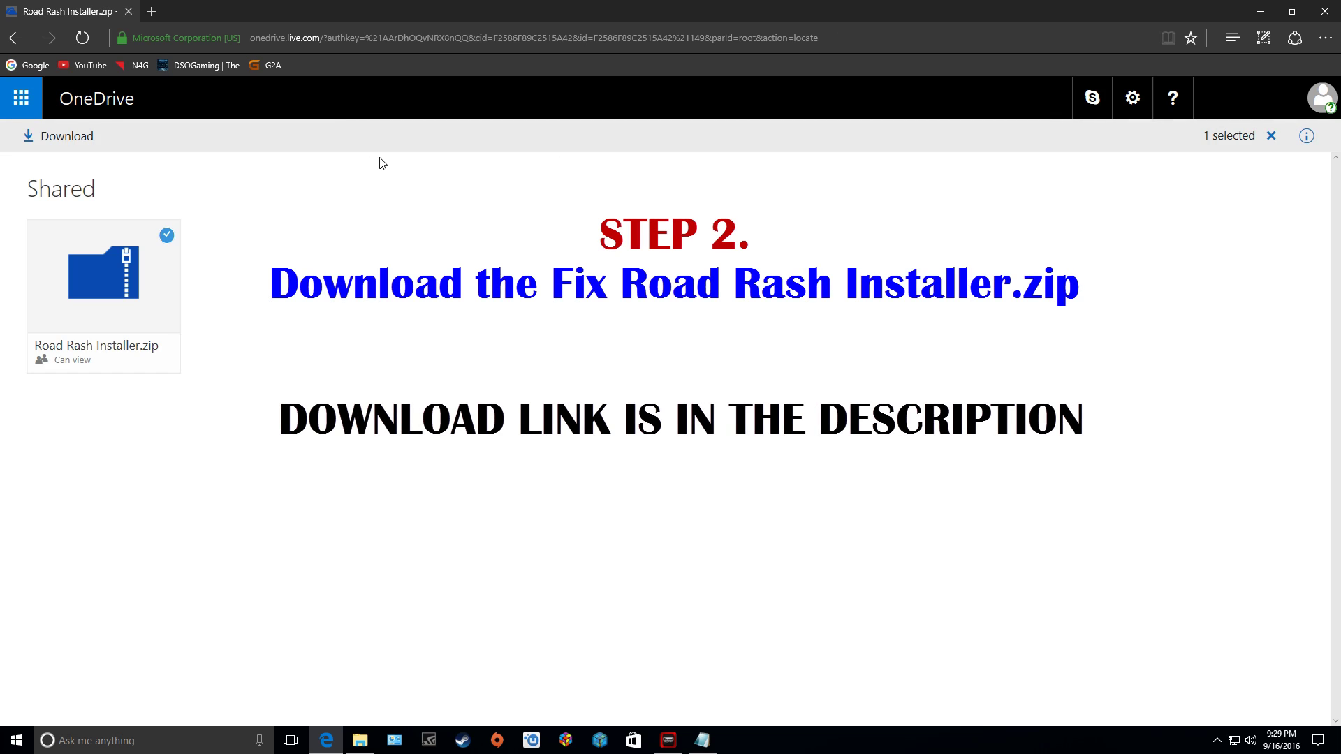
- Download Road Rash Installer.zip and save it to the Desktop
left_click(31, 148)
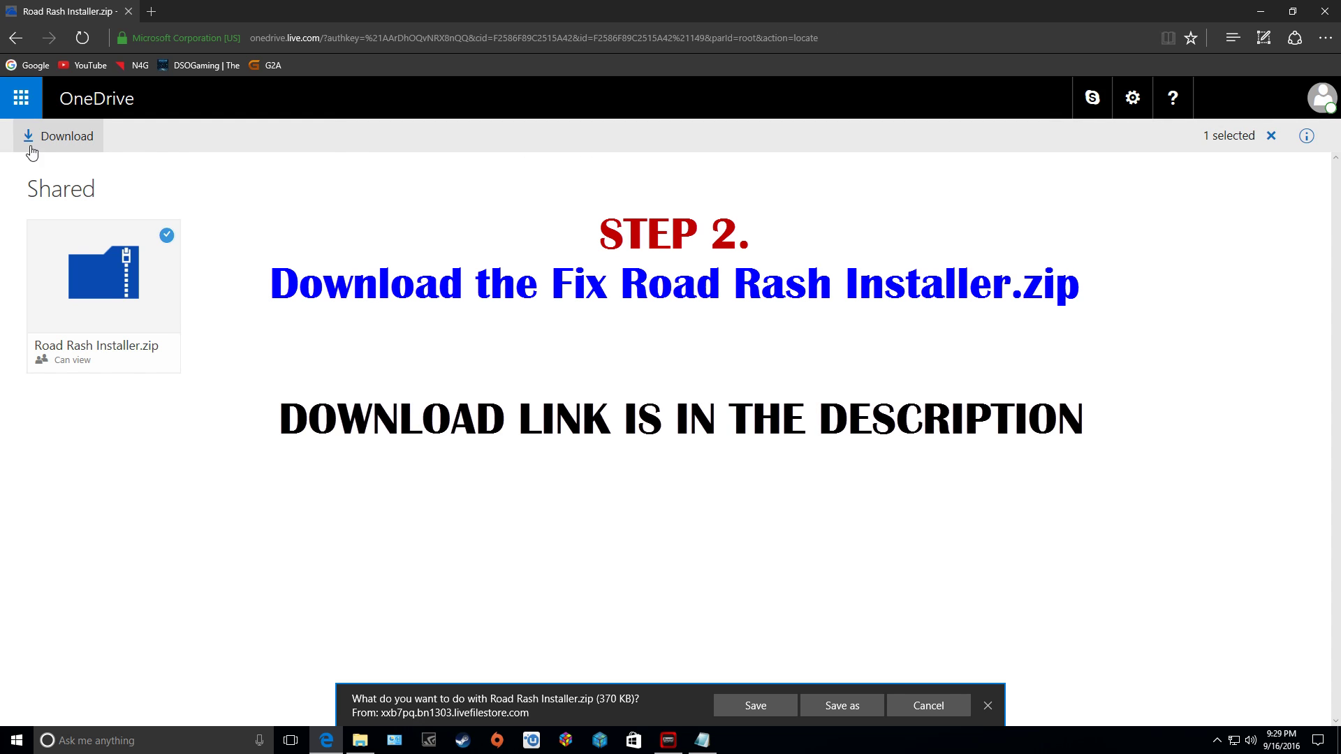
left_click(802, 707)
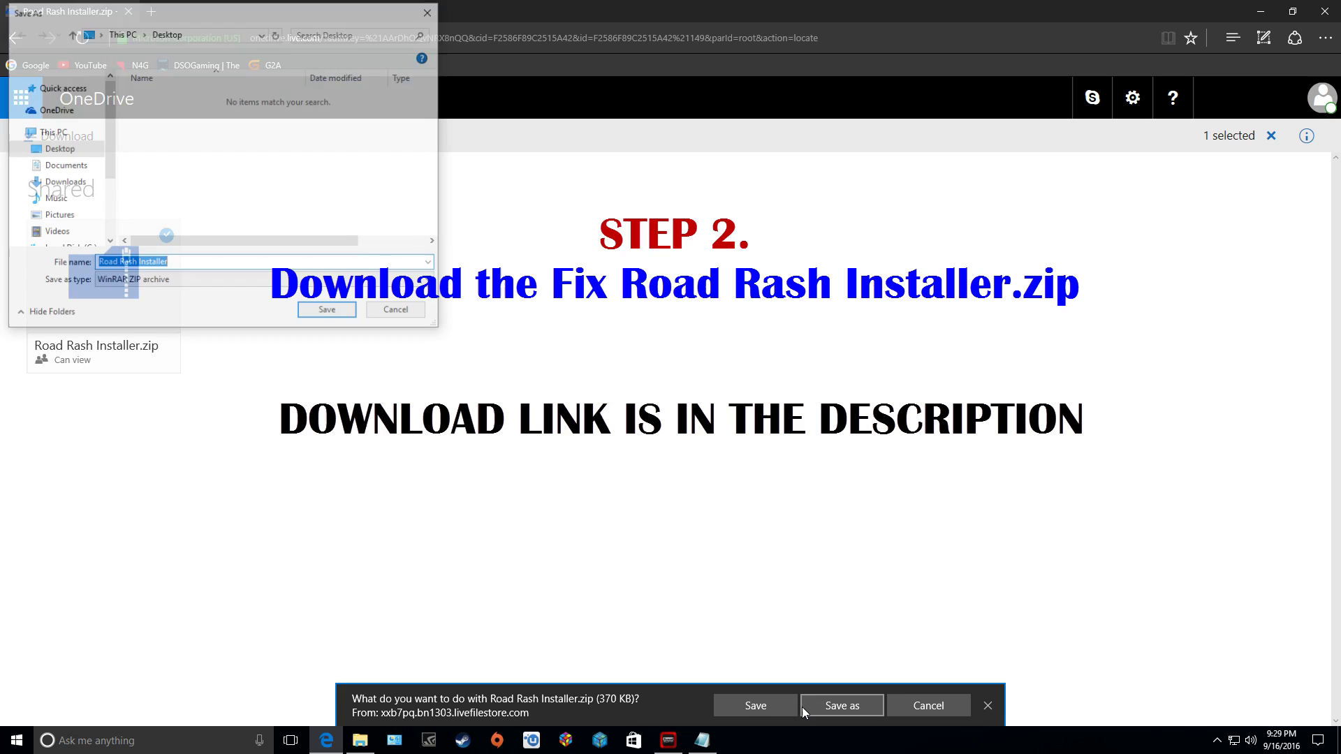
left_click(63, 151)
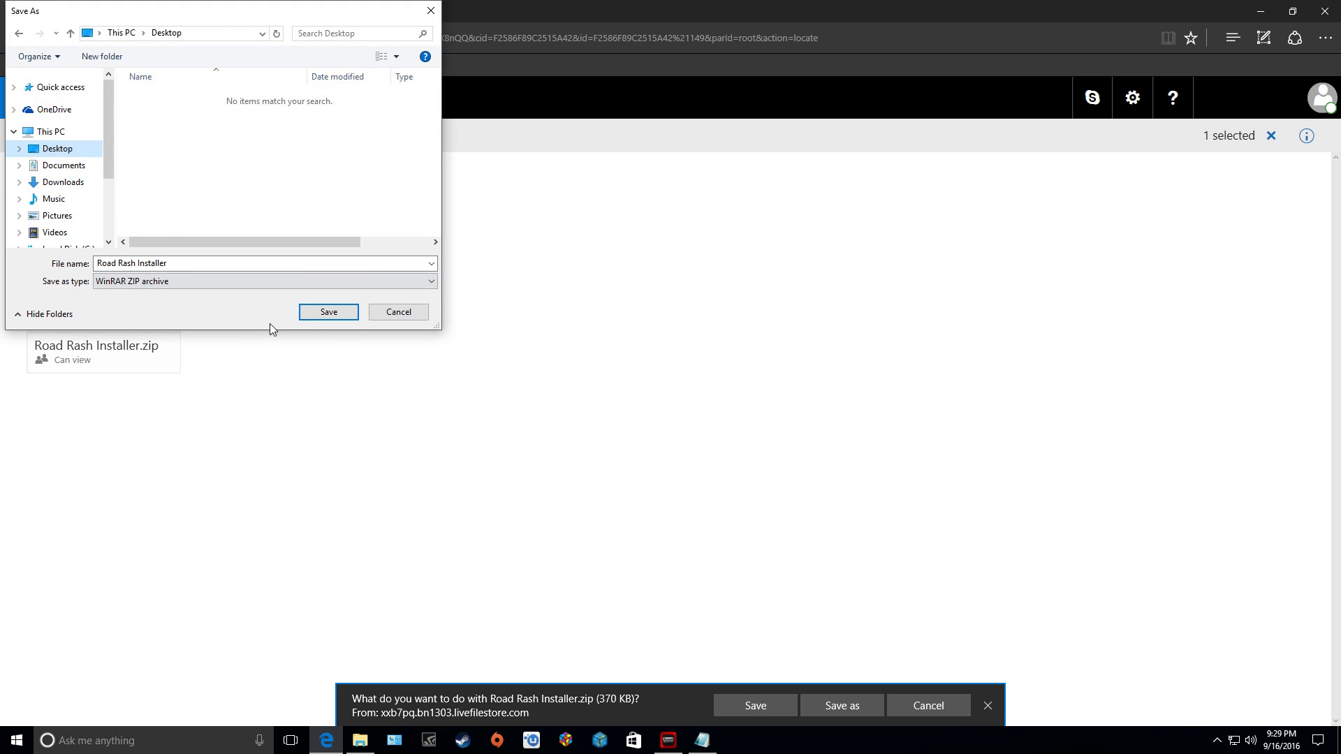
left_click(325, 313)
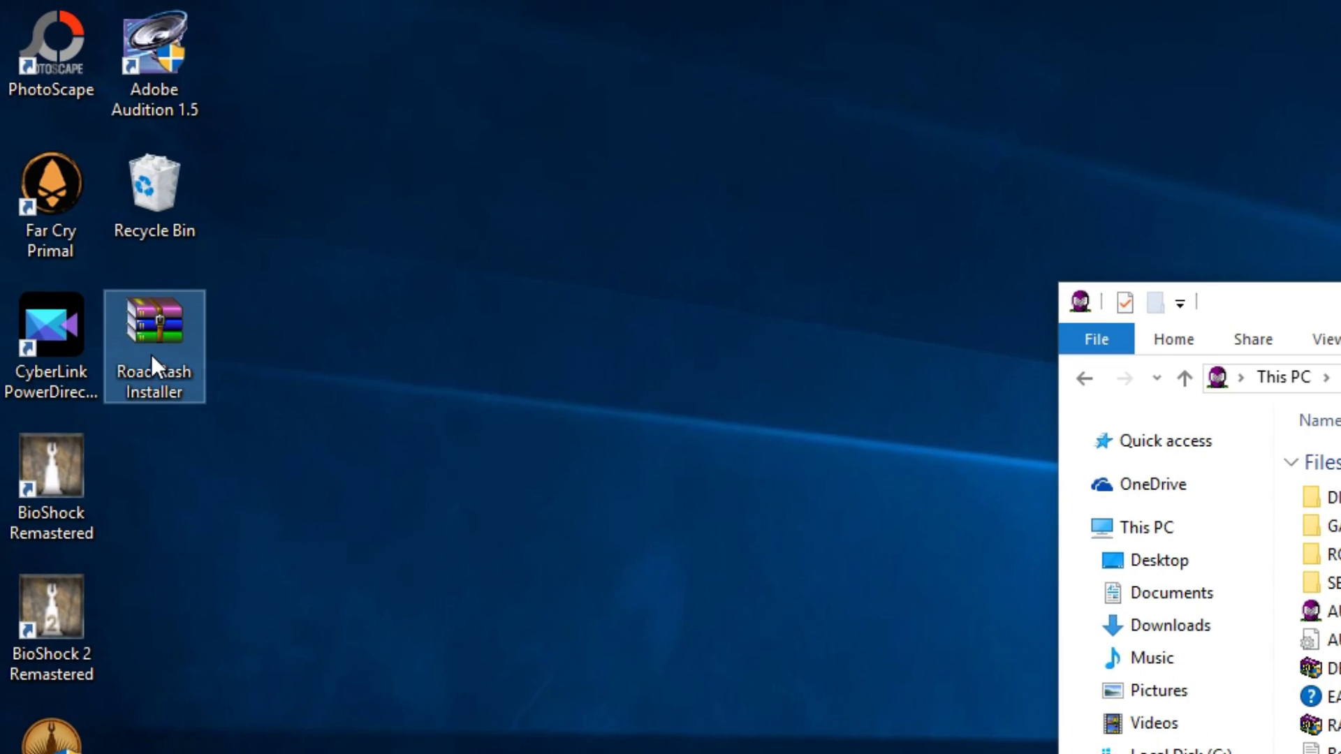
- Open Road Rash Installer.zip in WinRAR and drag the Road Rash Installer application onto the Desktop
double_click(150, 354)
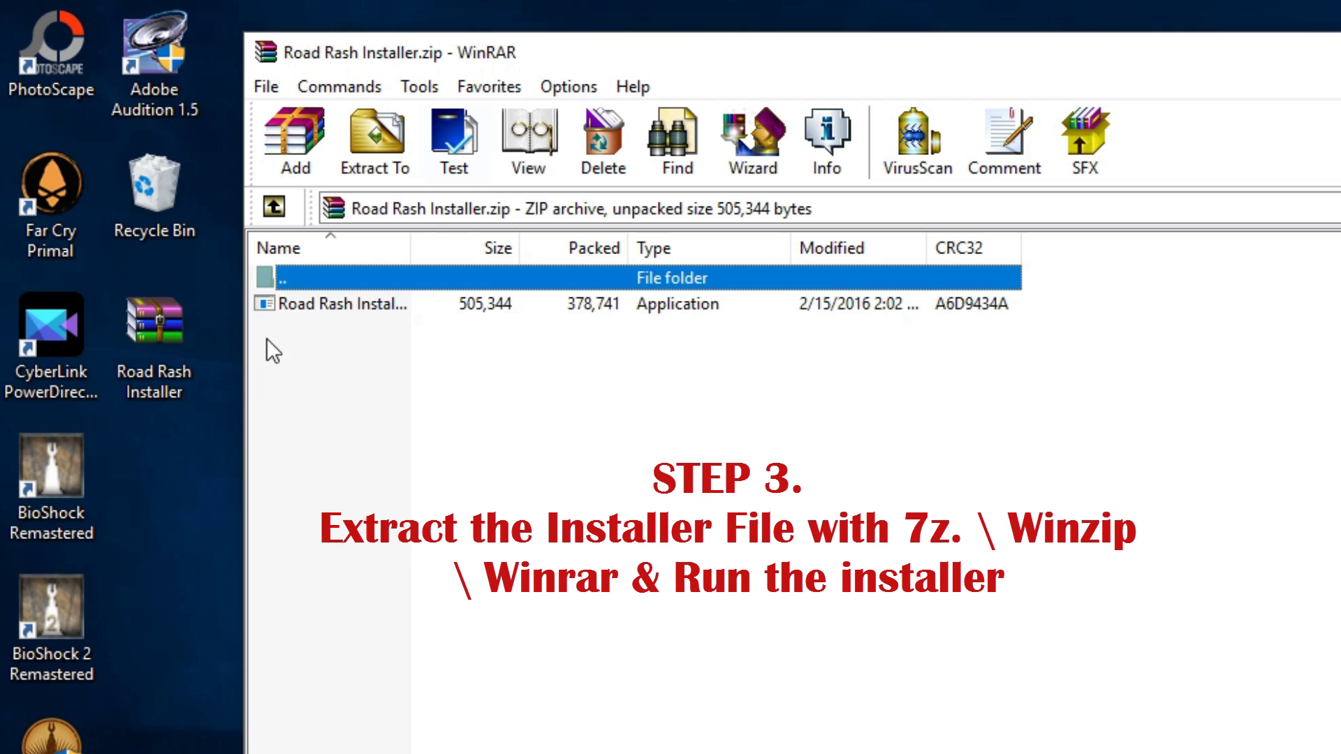
left_click_drag(282, 309, 194, 439)
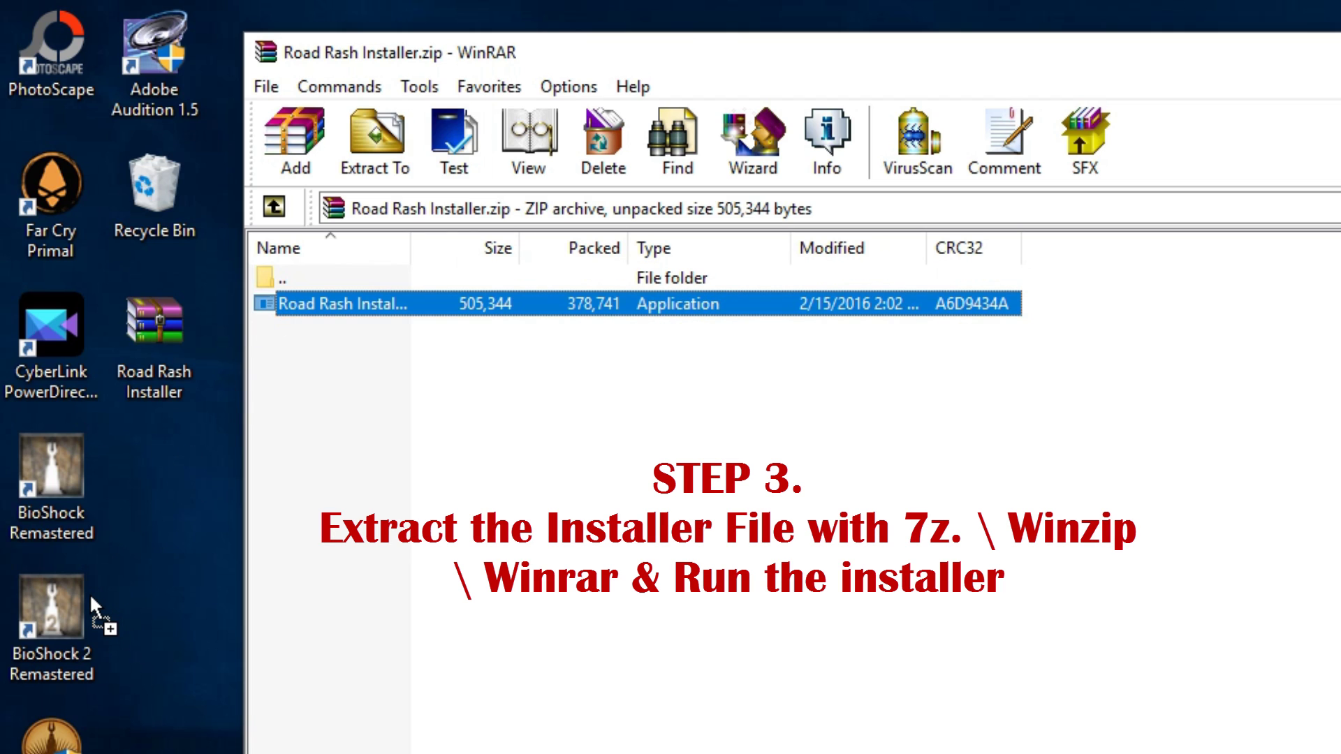
left_click_drag(89, 593, 132, 454)
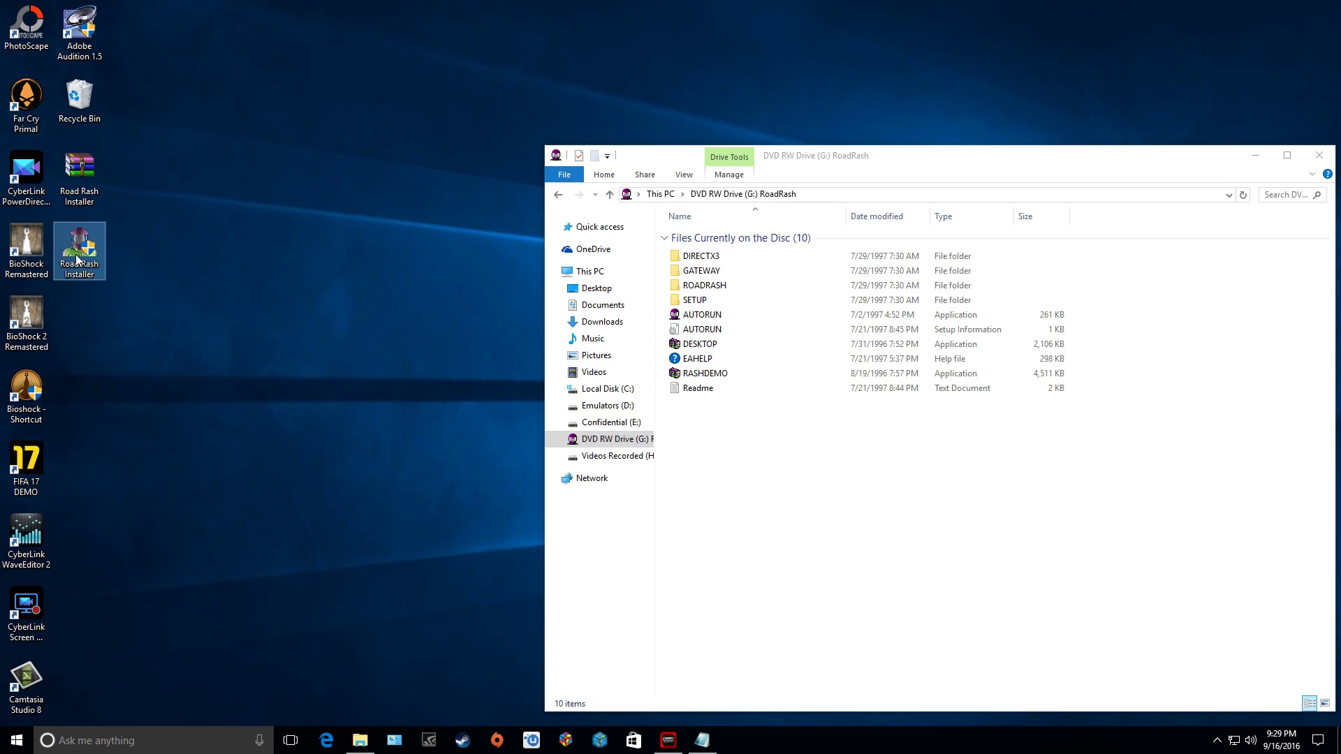
- Run the installer with admin rights and install into C:\Games\Road Rash, acknowledging the Start.exe note
double_click(79, 260)
left_click(576, 466)
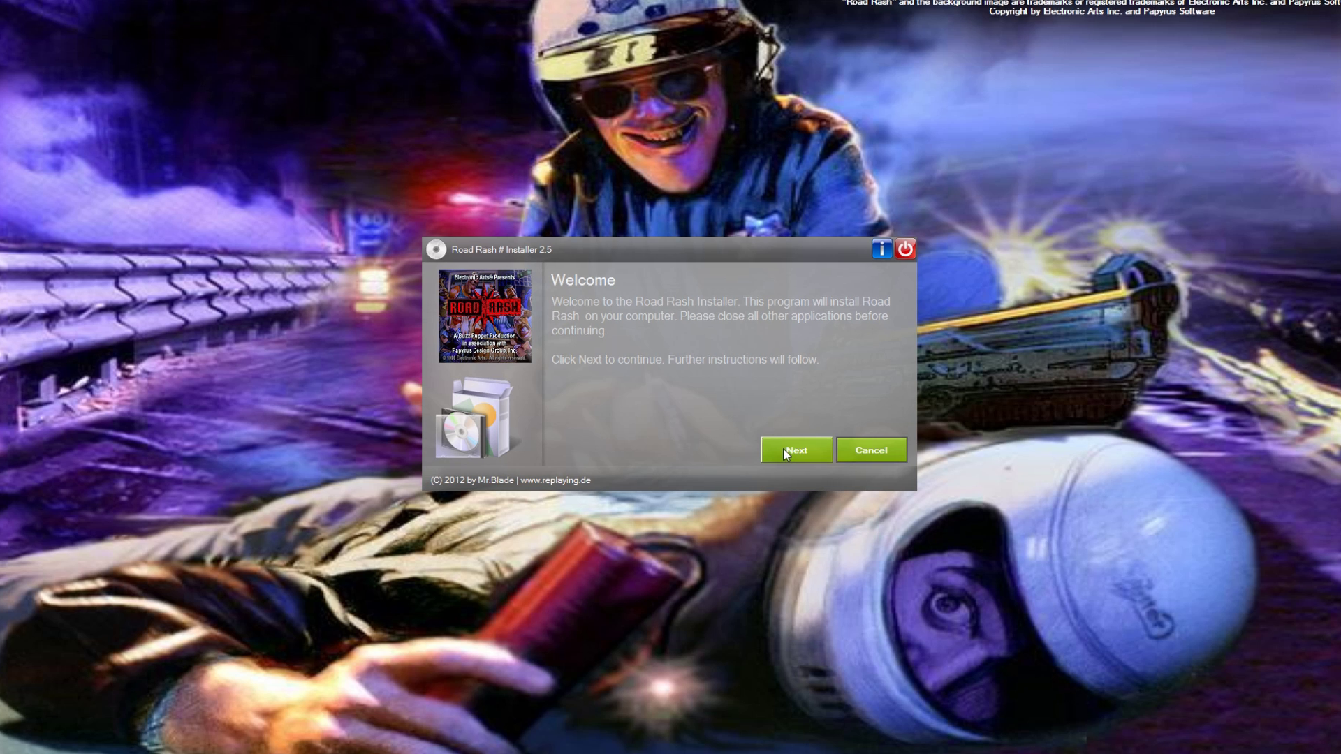
left_click(780, 446)
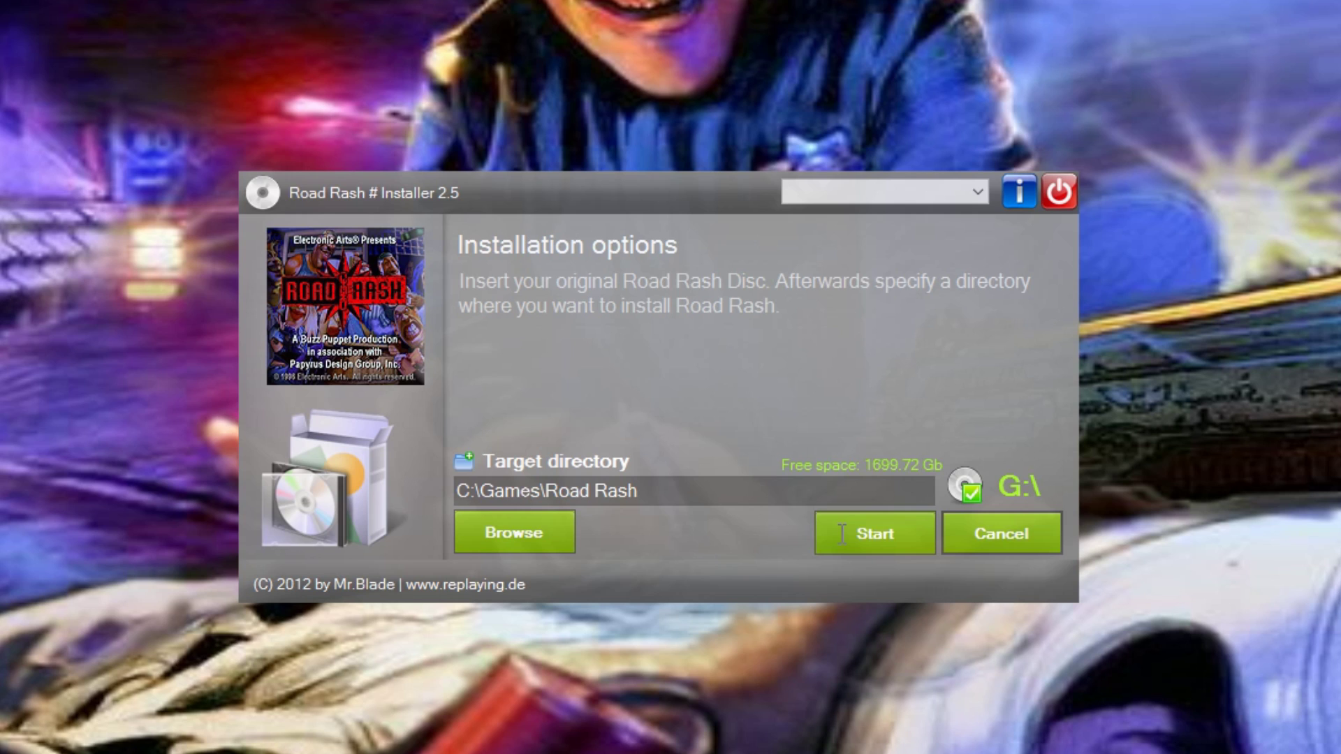
left_click(891, 535)
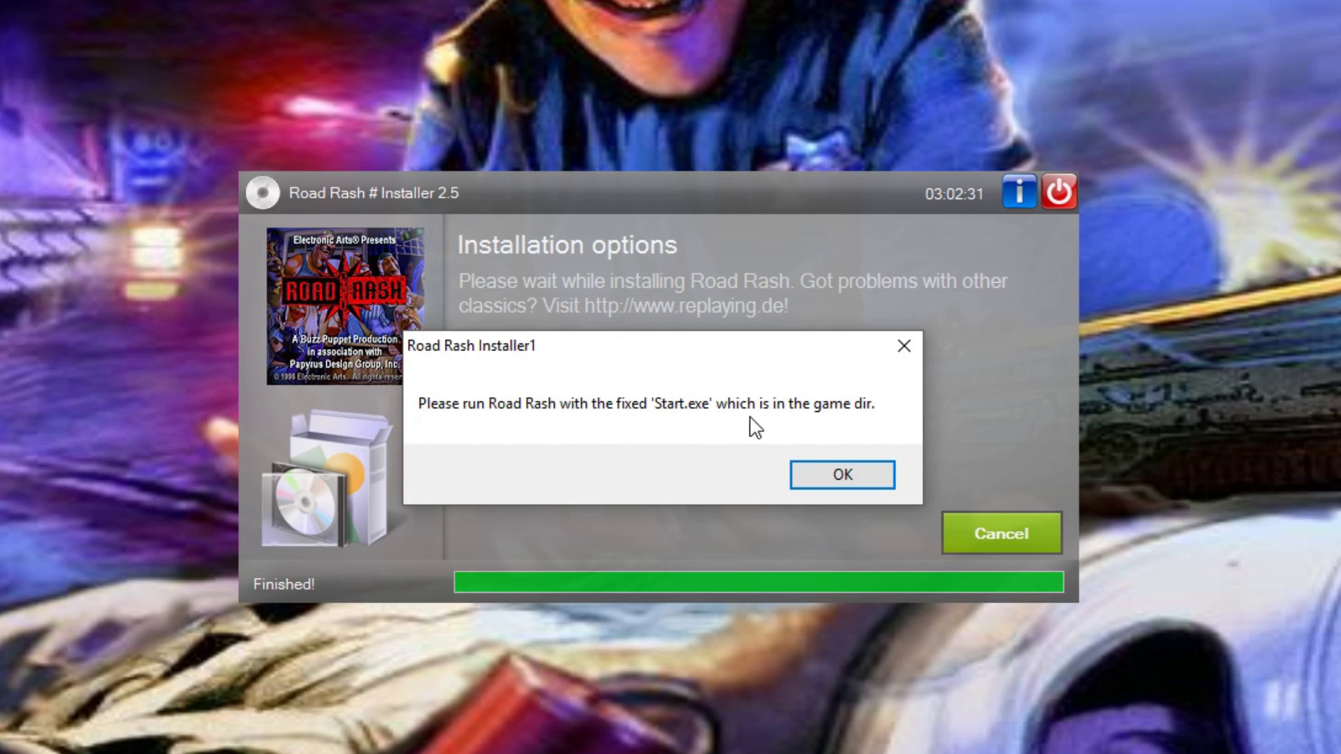
left_click(816, 474)
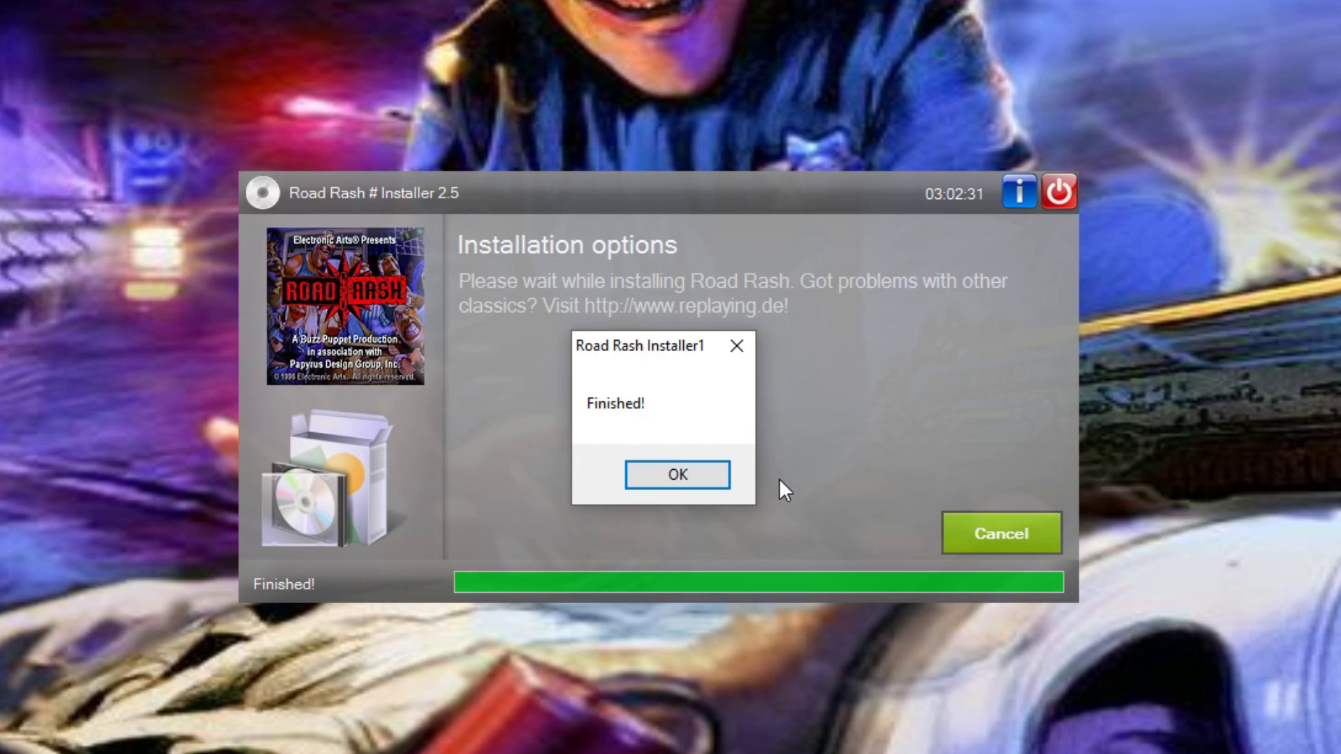
- Dismiss the Finished message and open the C:\Games\Road Rash folder
left_click(722, 482)
double_click(346, 188)
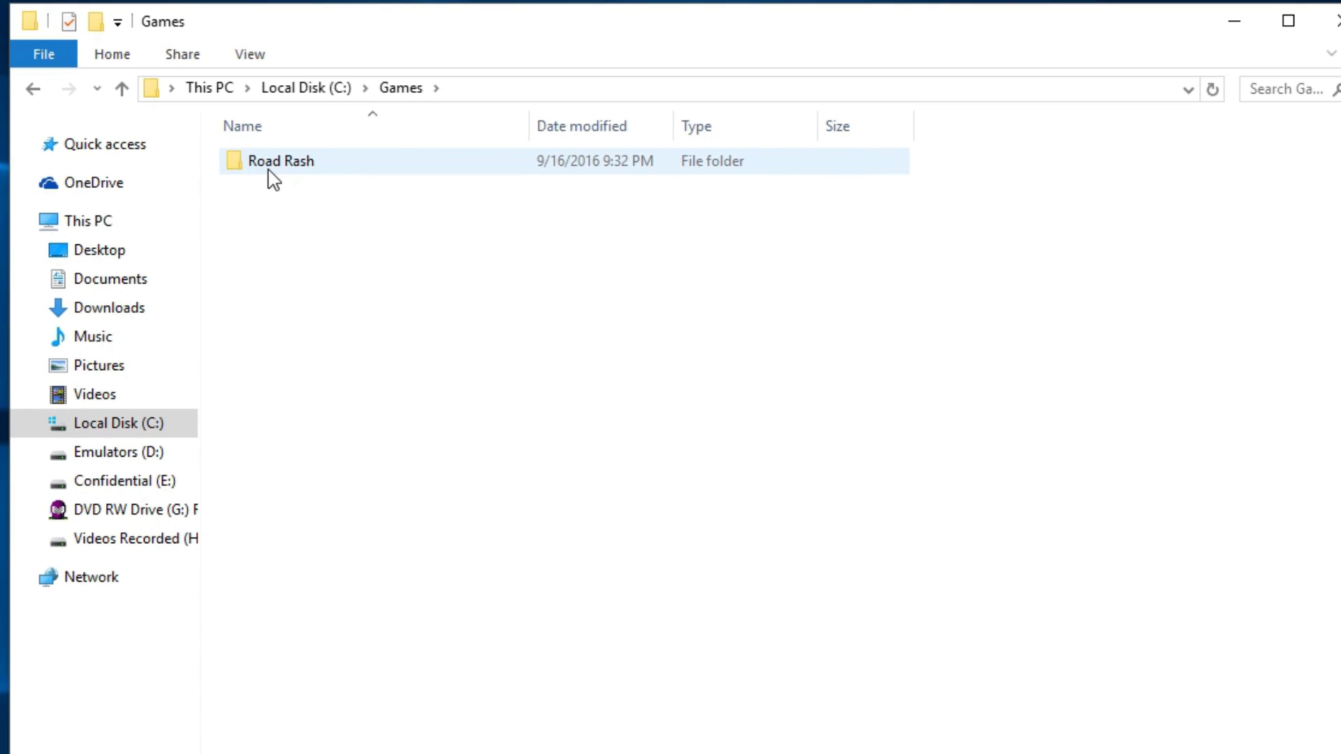
left_click(271, 178)
double_click(272, 179)
- Try Start.exe, close its crash report, then launch the game with ROADRASH instead
left_click(401, 460)
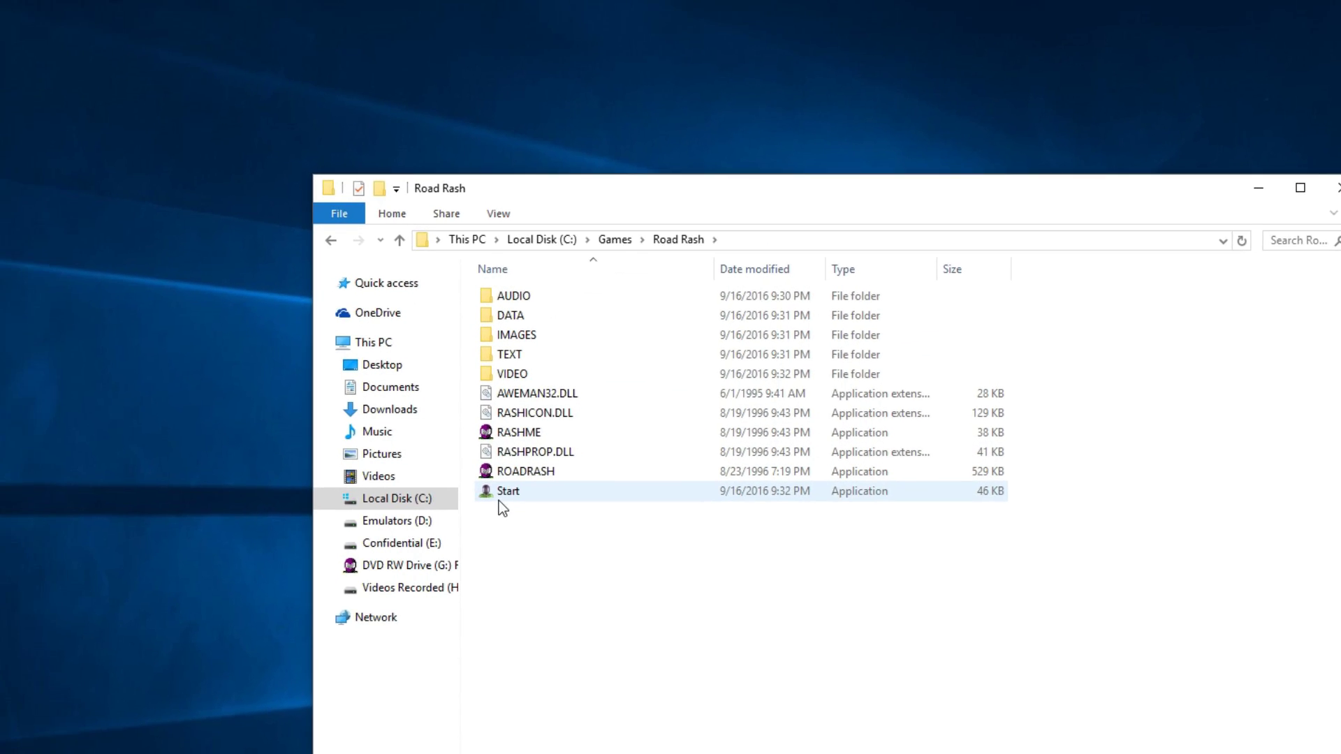
double_click(615, 462)
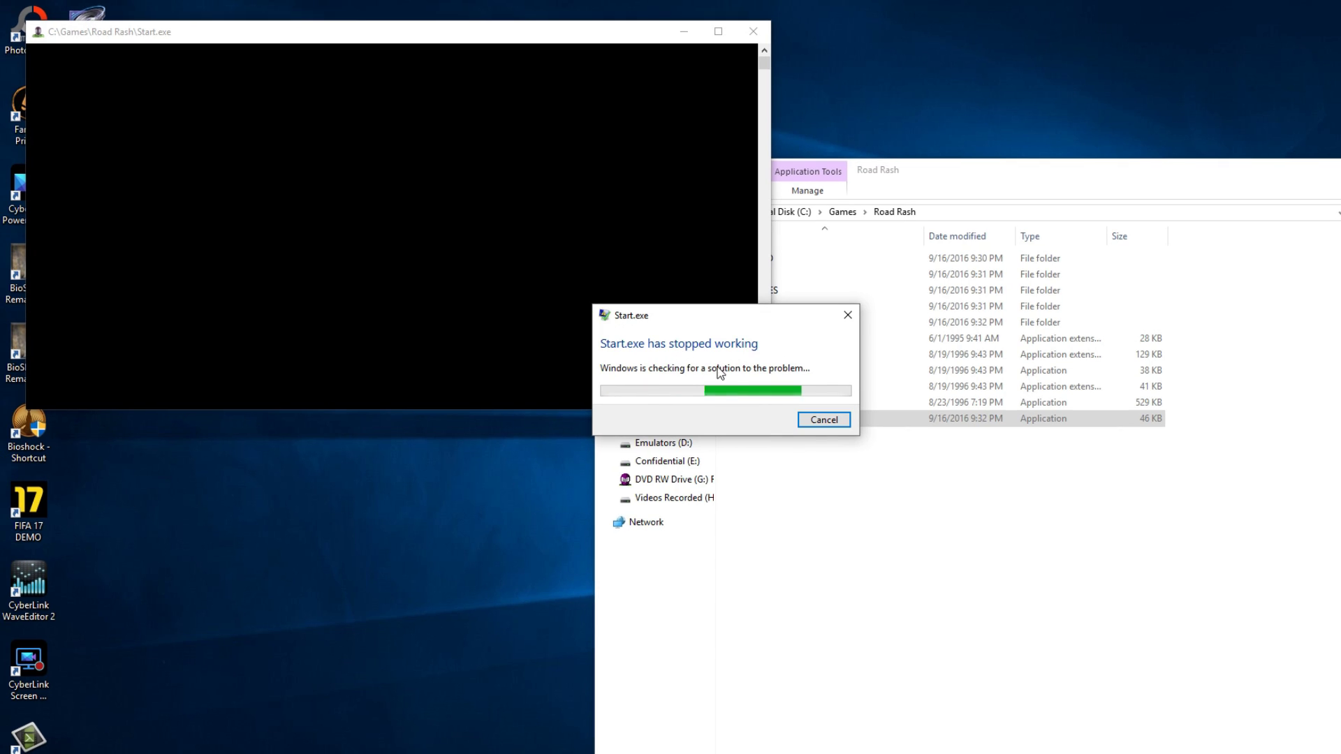
left_click(824, 420)
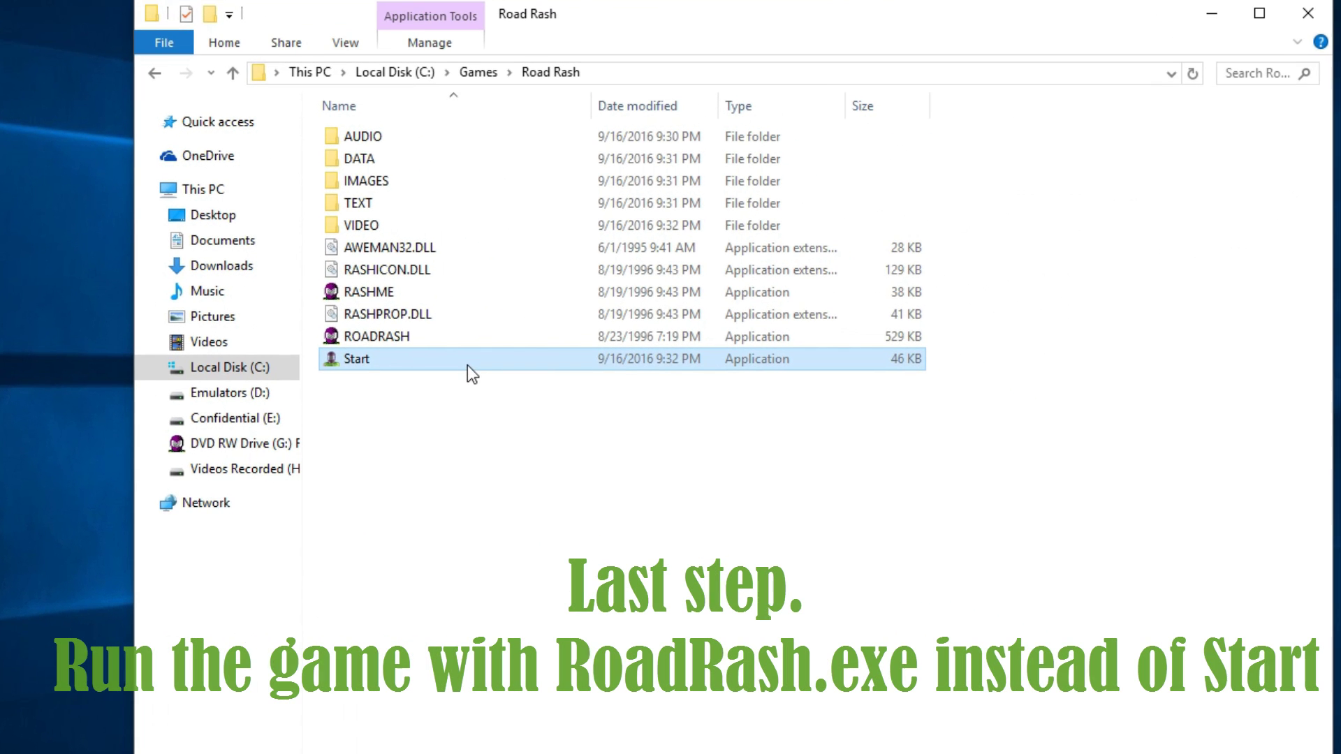
left_click(399, 338)
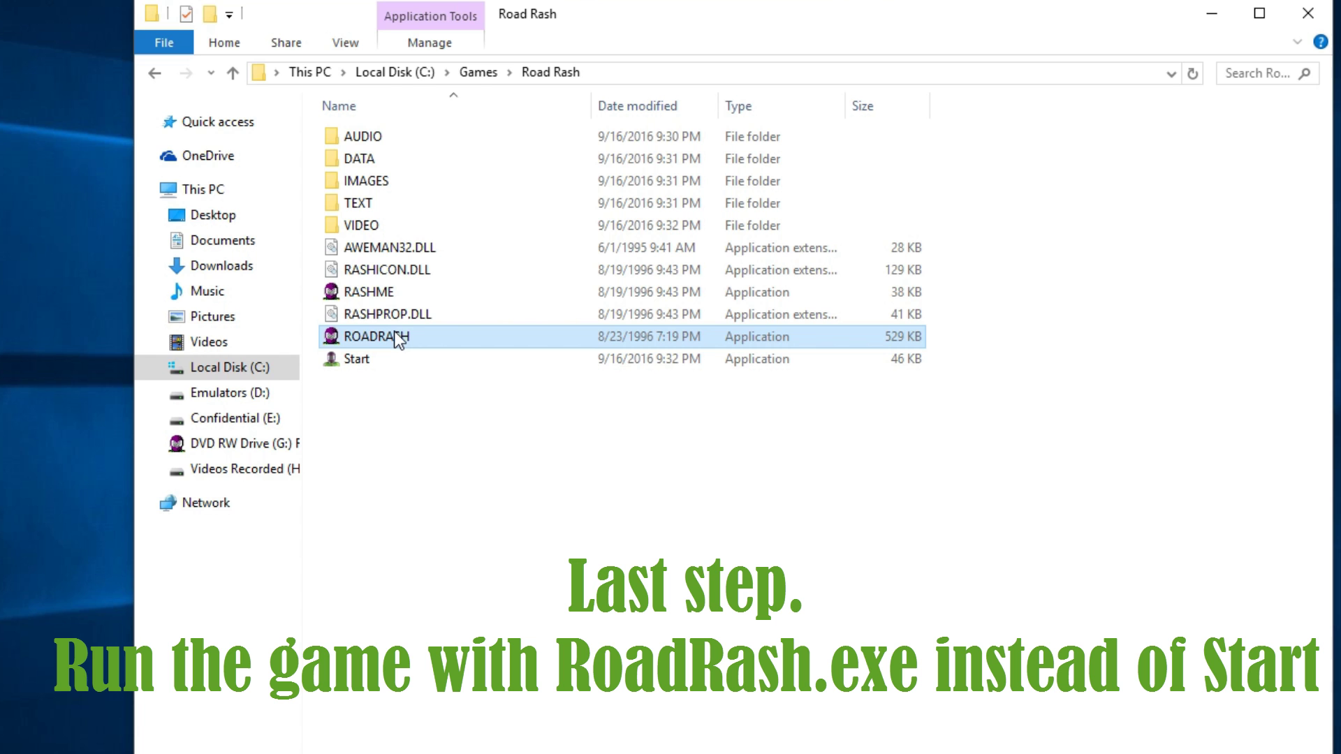
double_click(393, 331)
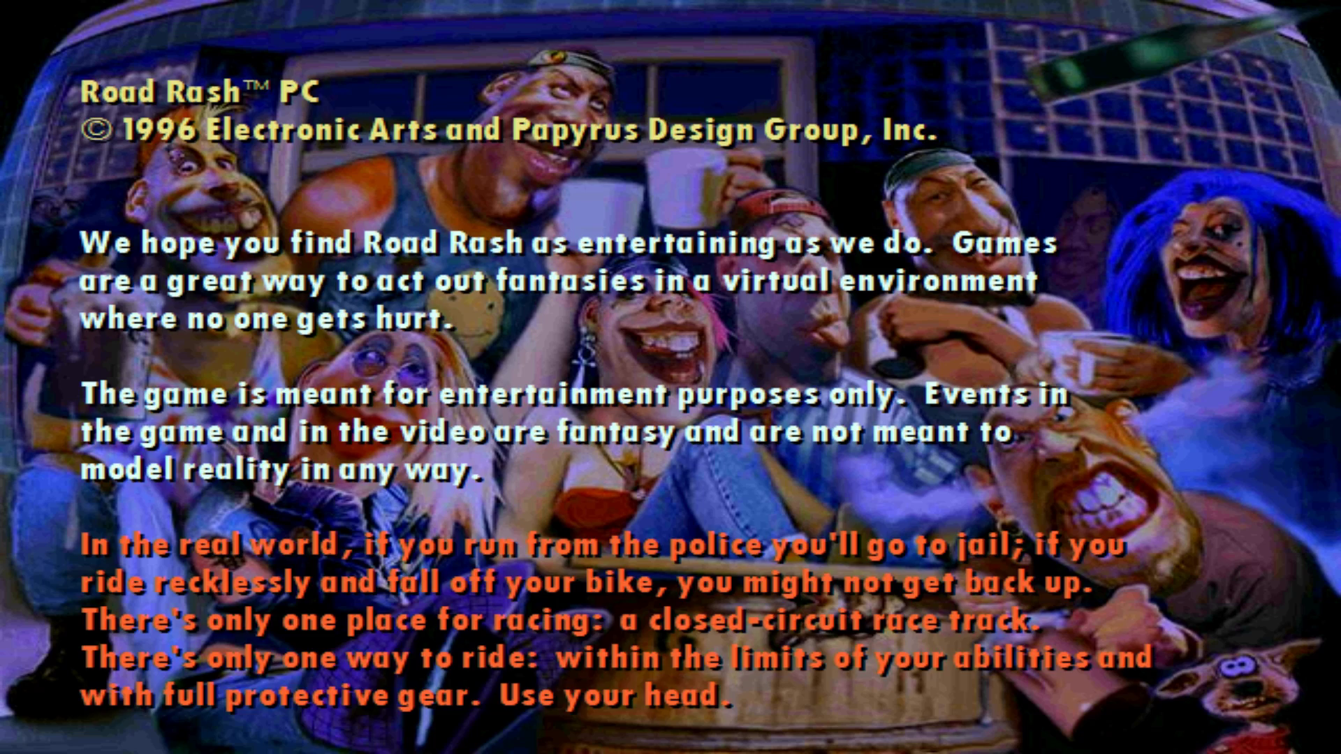
- Start a Big Game Mode career as Axle and enter Der Panzer Klub
left_click(674, 389)
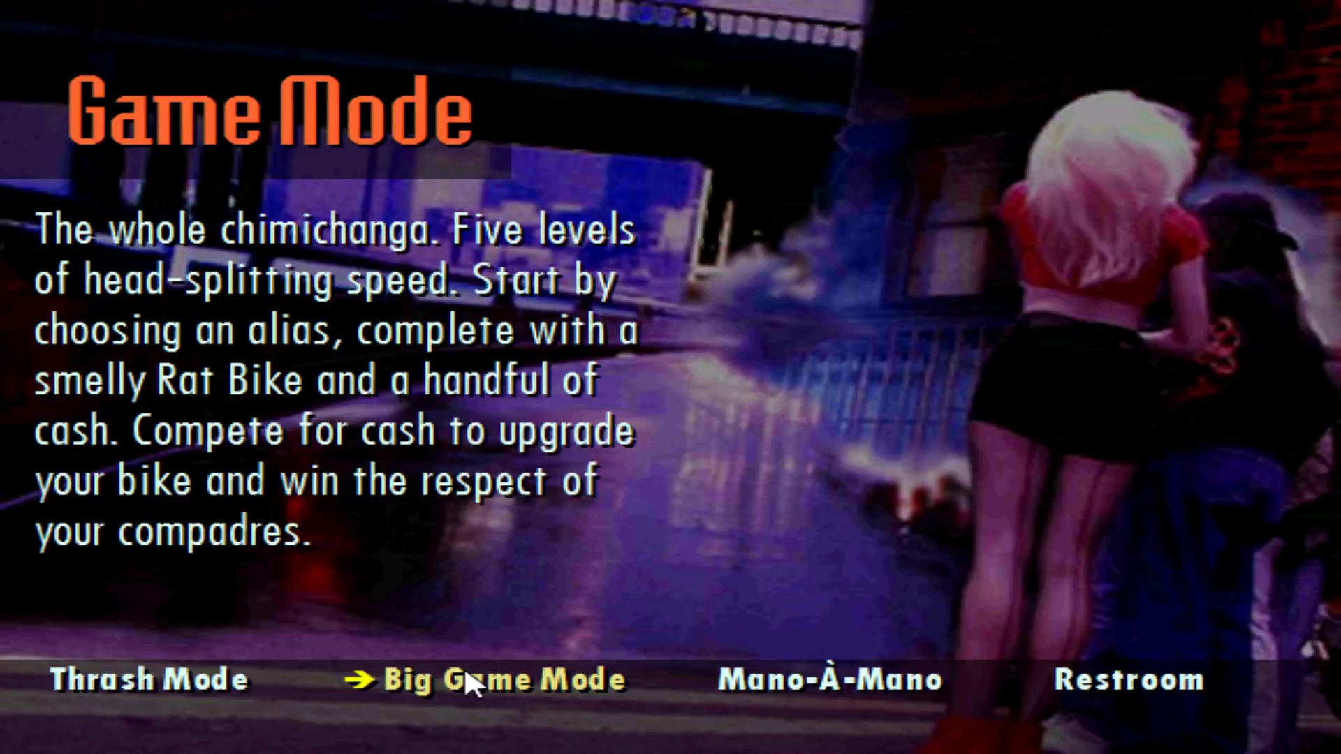
left_click(465, 674)
left_click(83, 646)
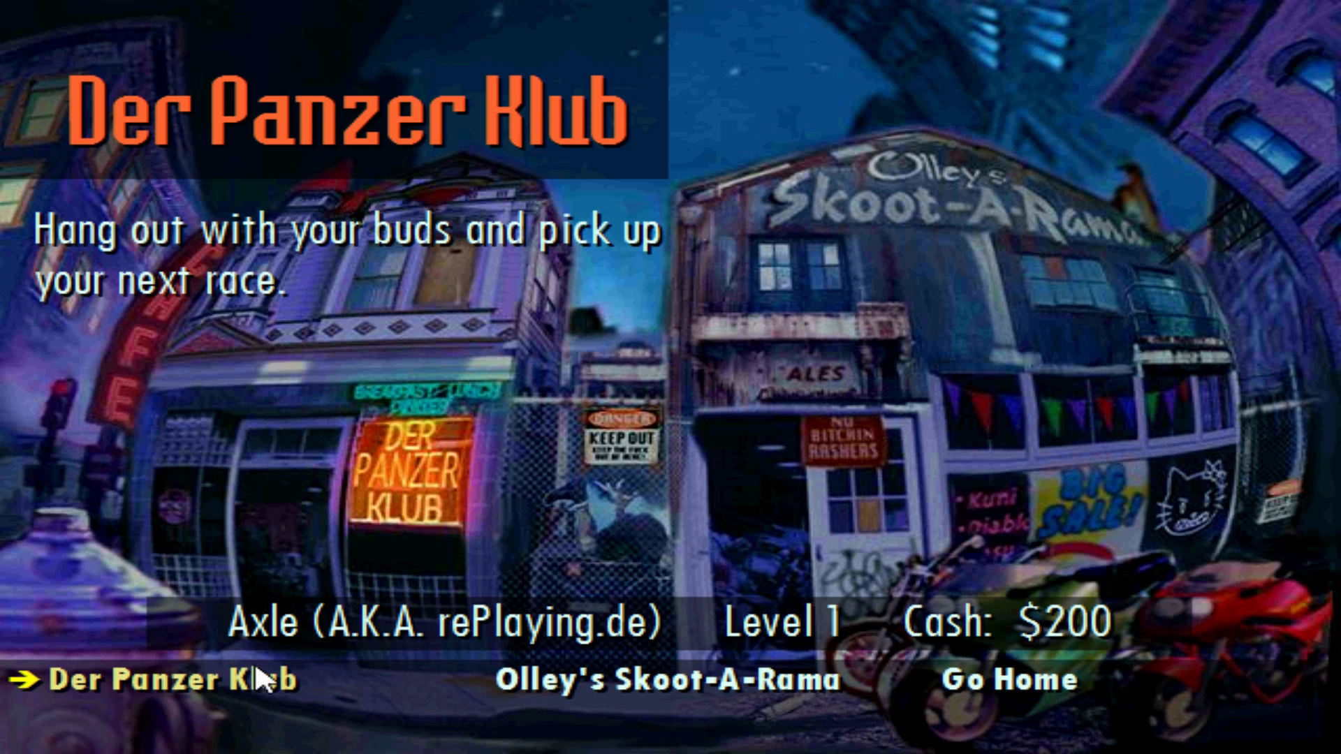
left_click(231, 679)
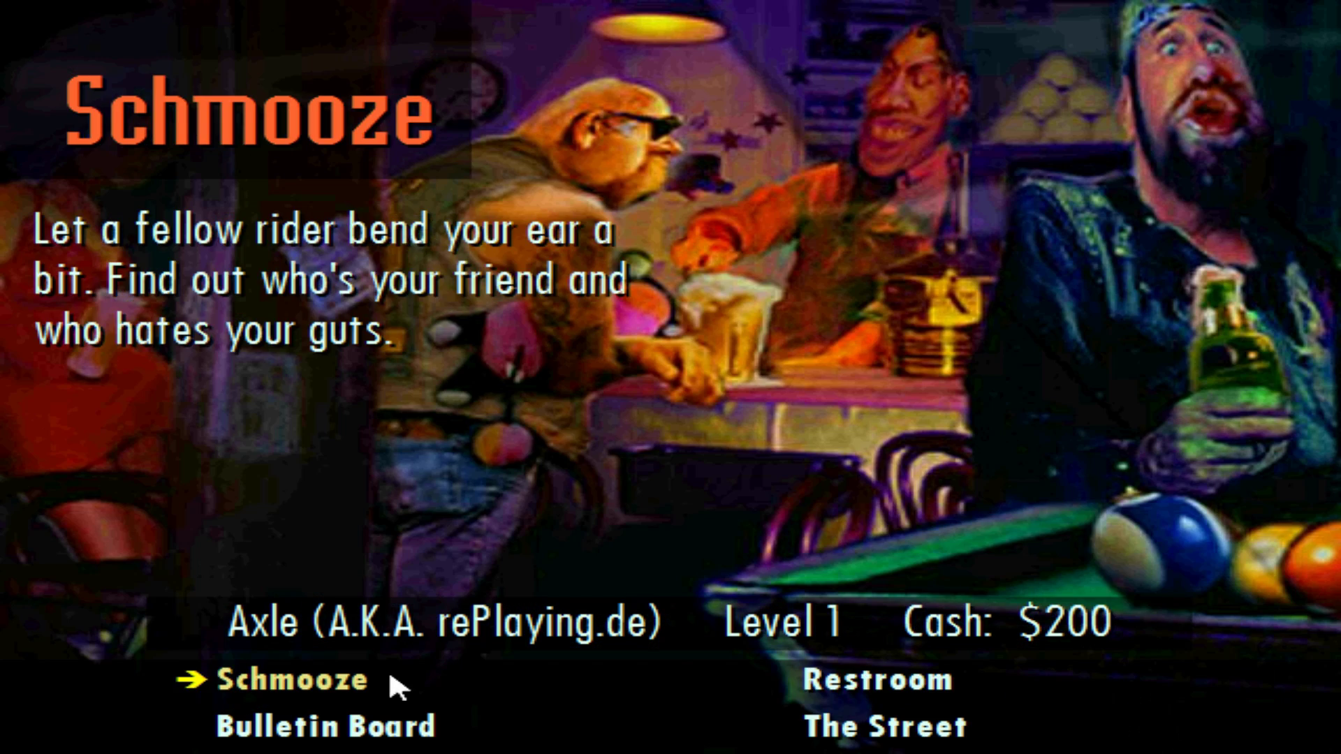
- Save the game as FYG from the Restroom, then quit back to Windows
left_click(802, 676)
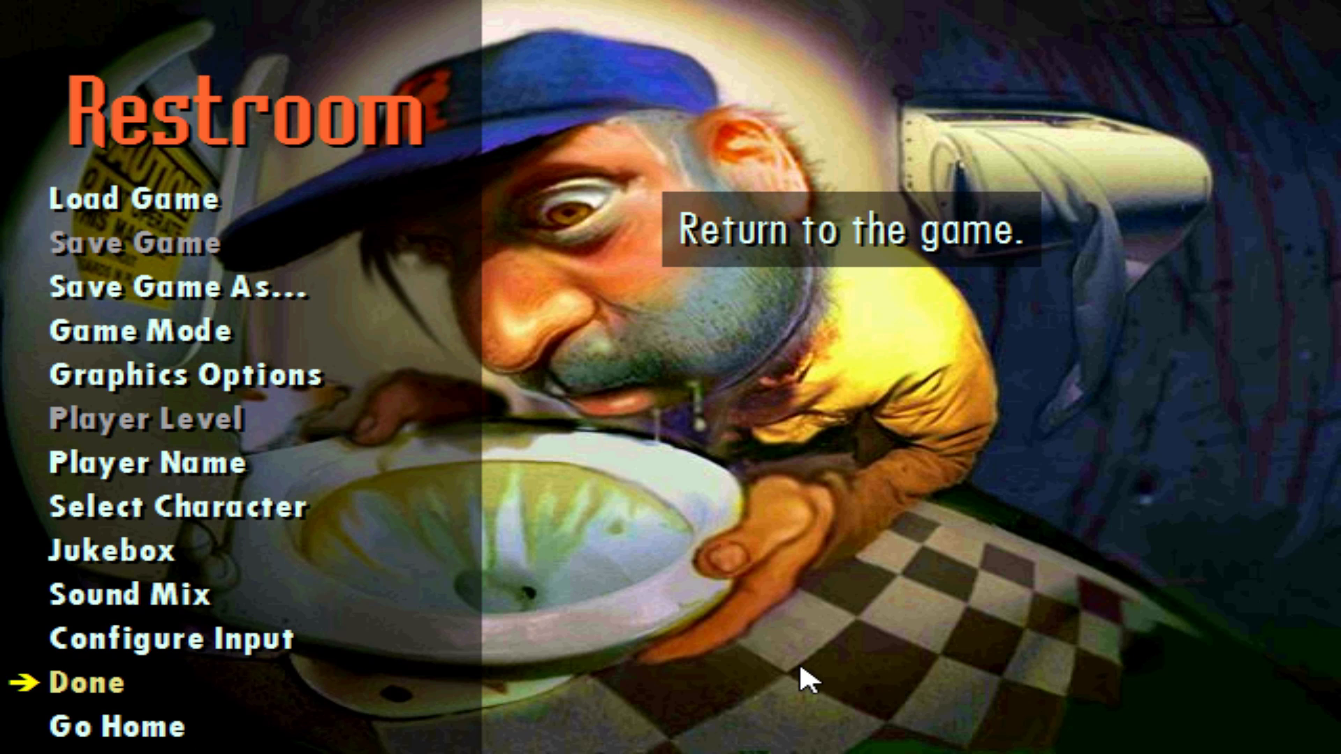
left_click(89, 293)
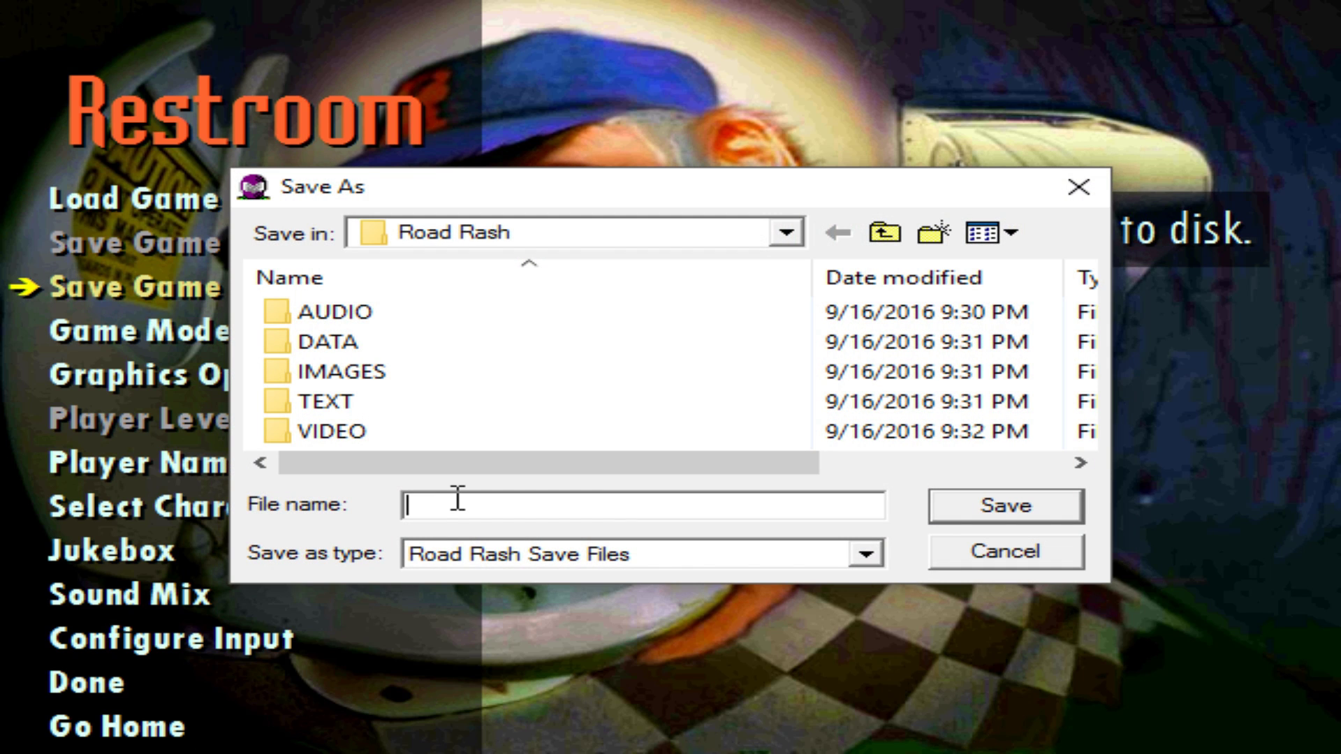
type("FYG")
key("Return")
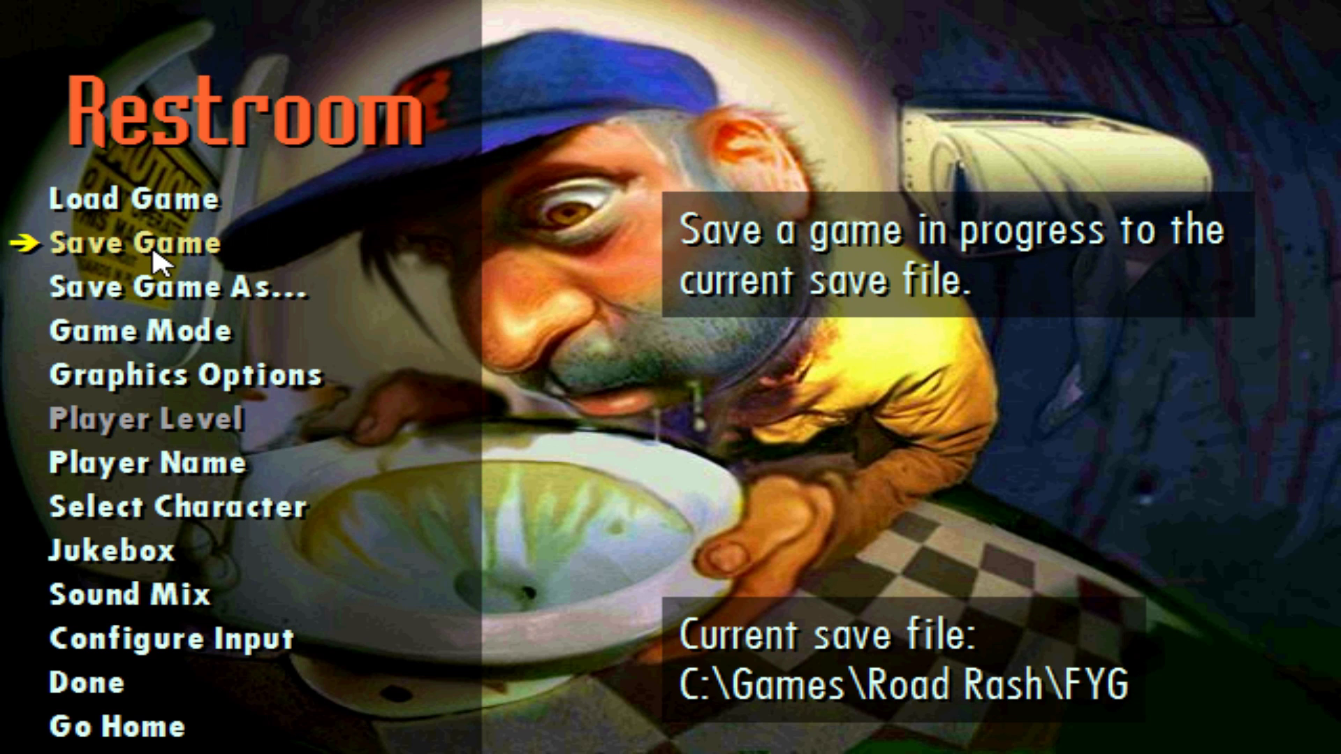
left_click(115, 740)
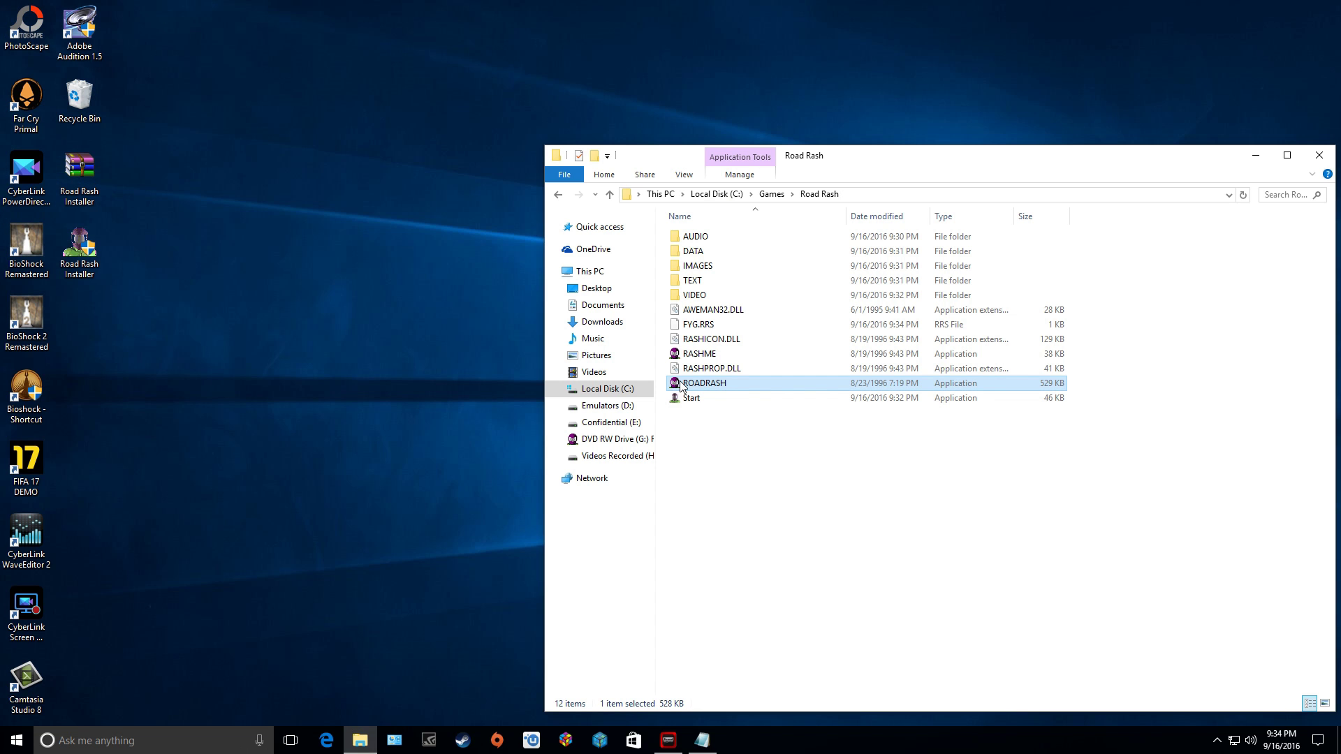
- Relaunch Road Rash via ROADRASH from the Road Rash game folder
double_click(704, 382)
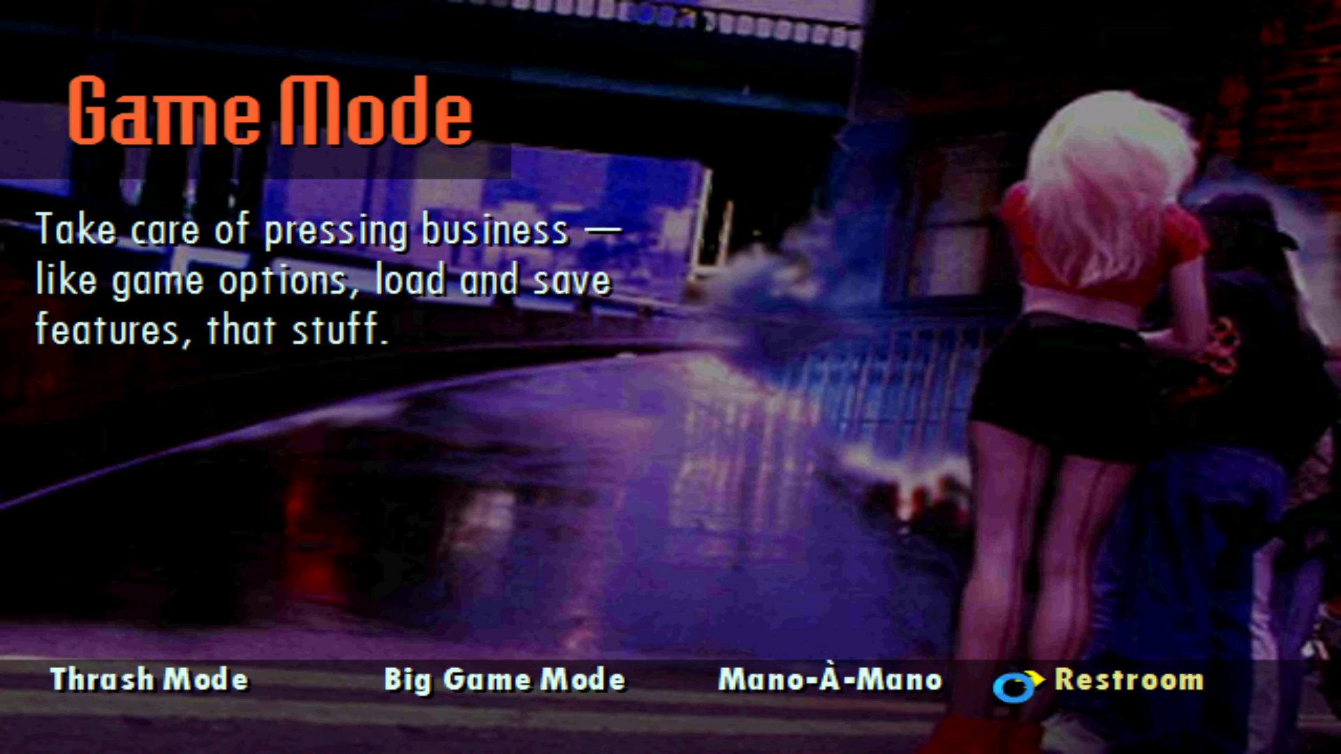
- From the Restroom, use Load Game to load the FYG.RRS saved game
key("Return")
left_click(111, 187)
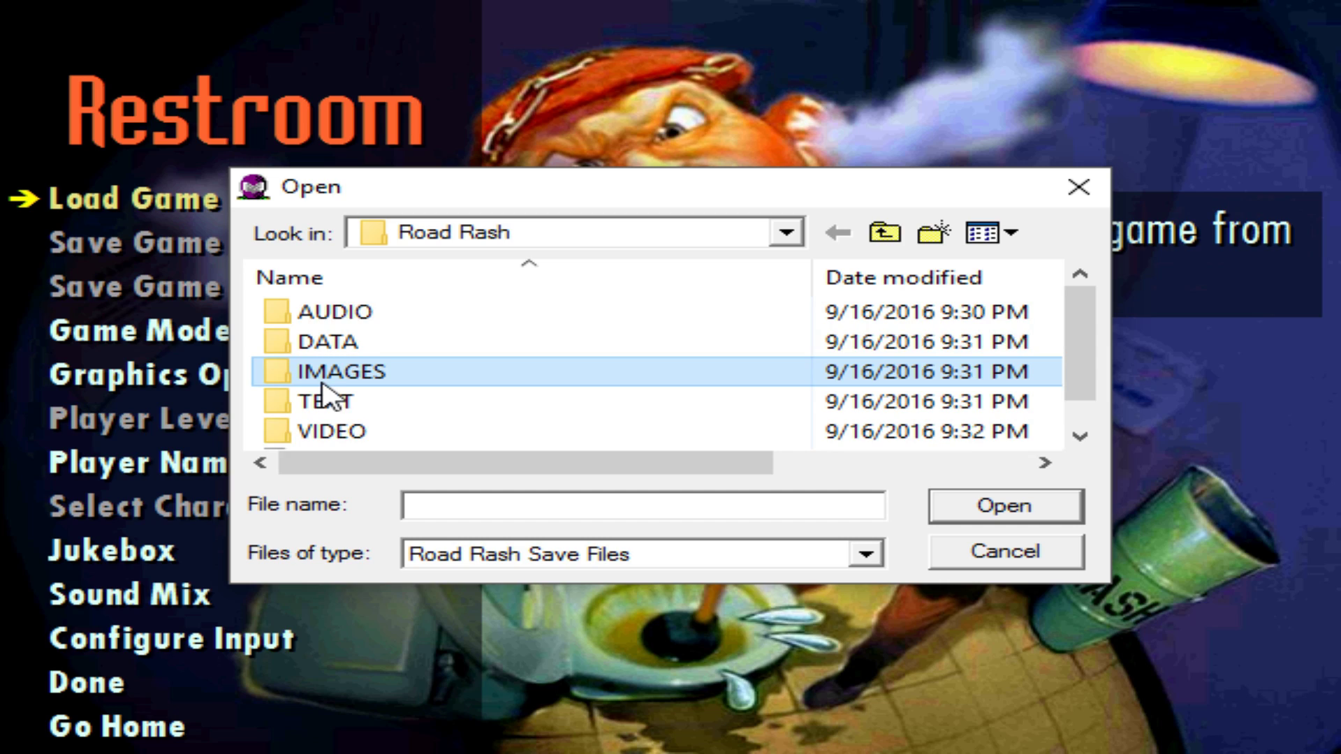
scroll(326, 386, "down", 1)
double_click(335, 433)
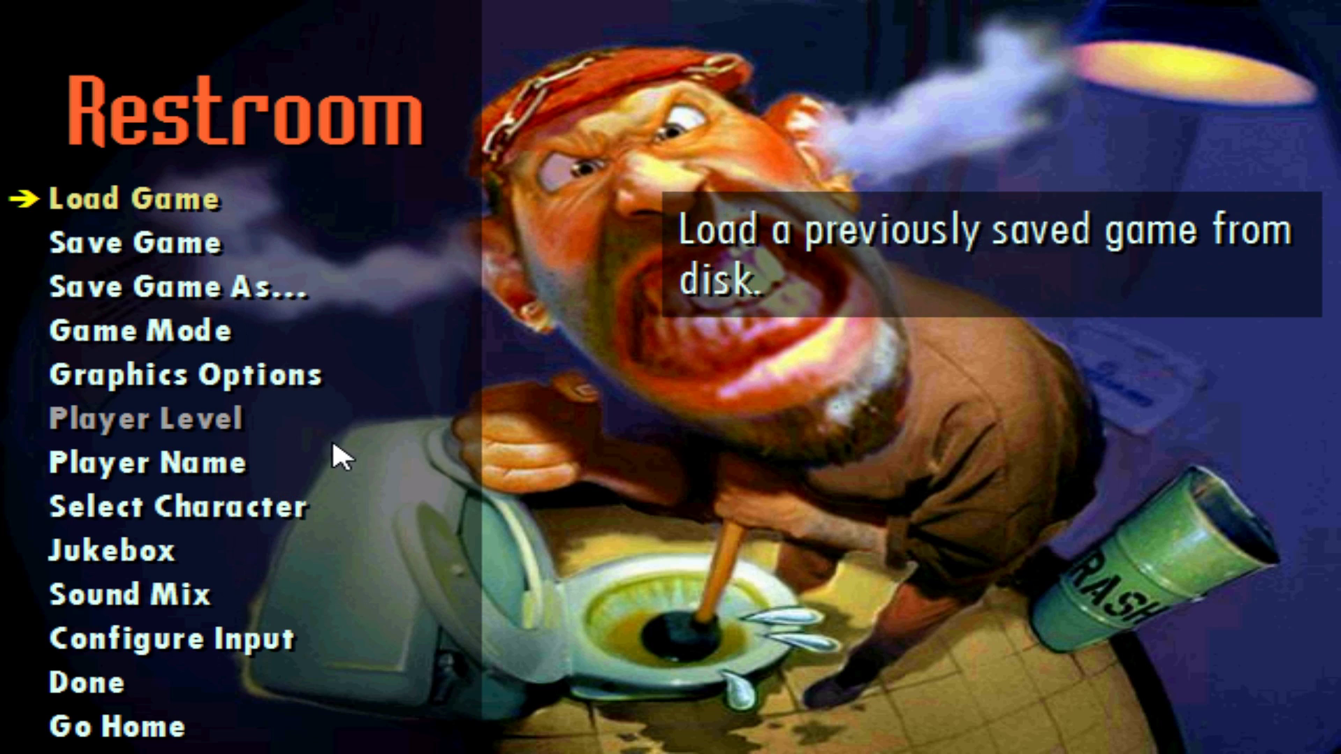